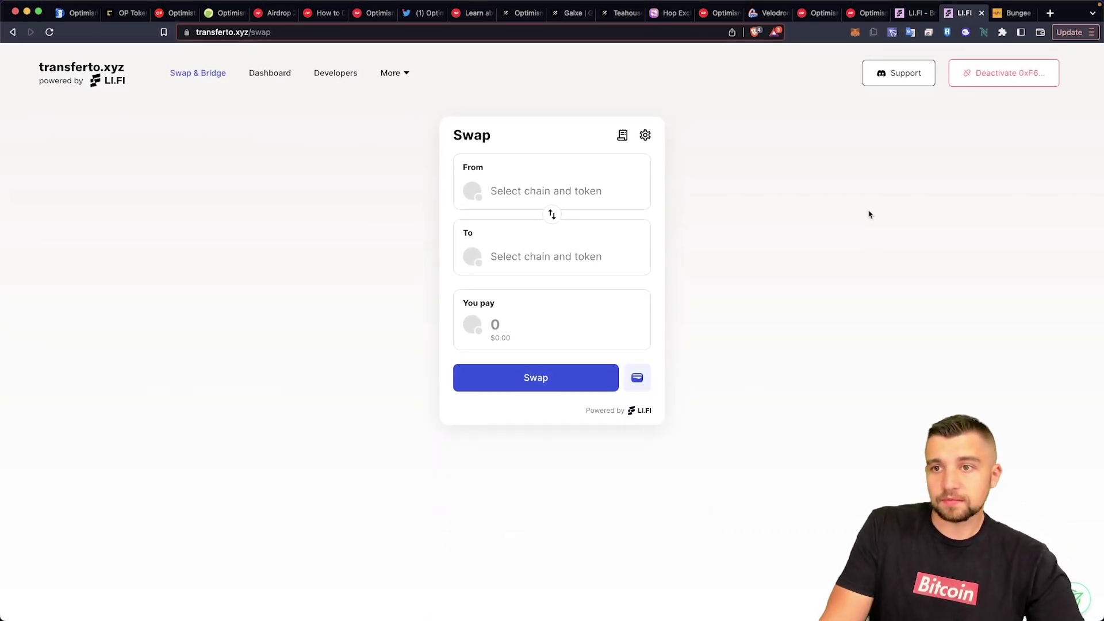
- Set the swap source to ETH on Optimism and the destination to MATIC on Polygon
{"action": "left_click", "coordinate": [480, 190]}
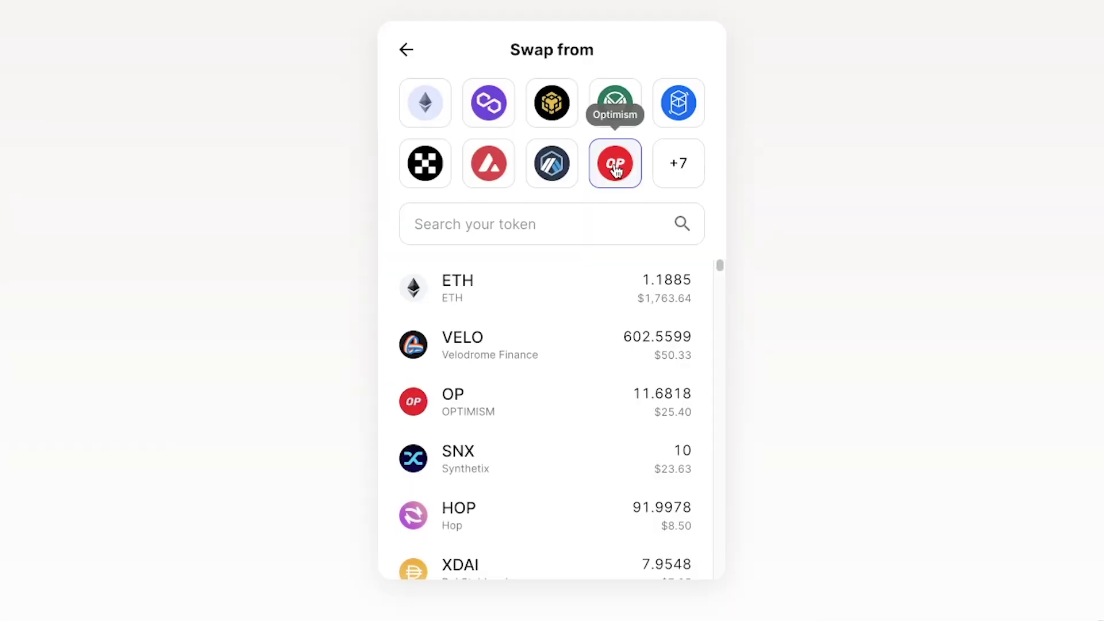
{"action": "left_click", "coordinate": [499, 296]}
{"action": "left_click", "coordinate": [559, 234]}
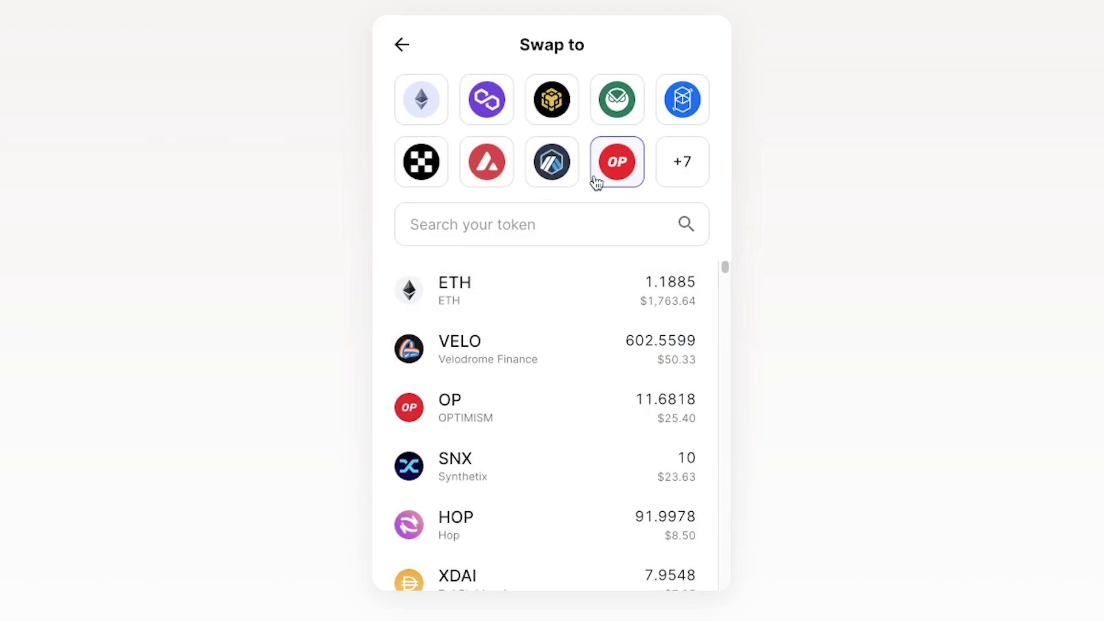
{"action": "left_click", "coordinate": [431, 95]}
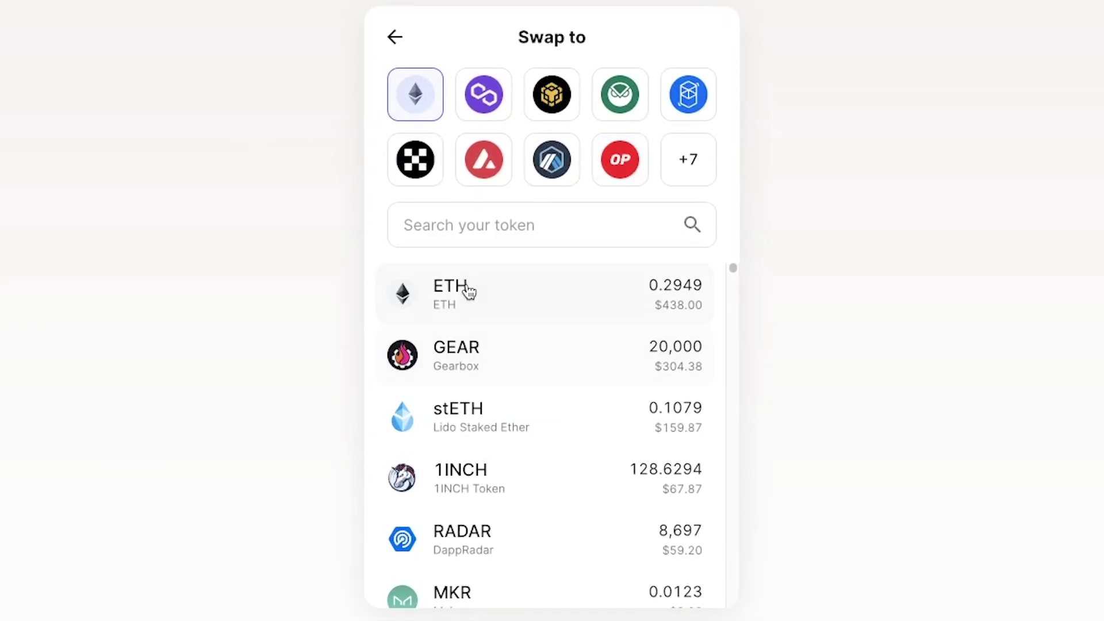
{"action": "left_click", "coordinate": [469, 291]}
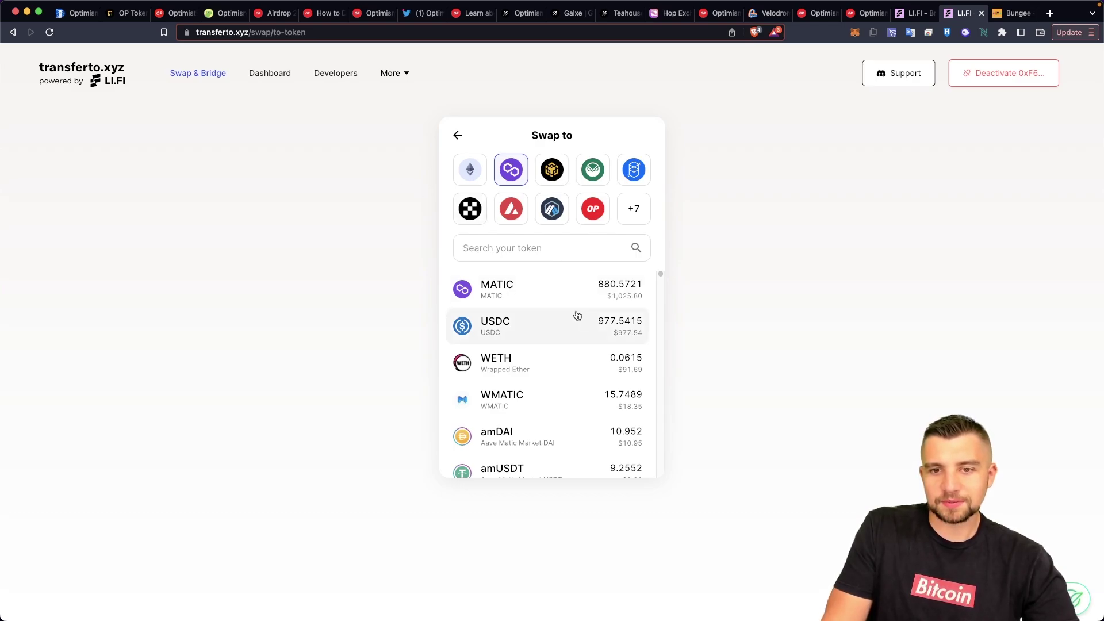
{"action": "left_click", "coordinate": [555, 296]}
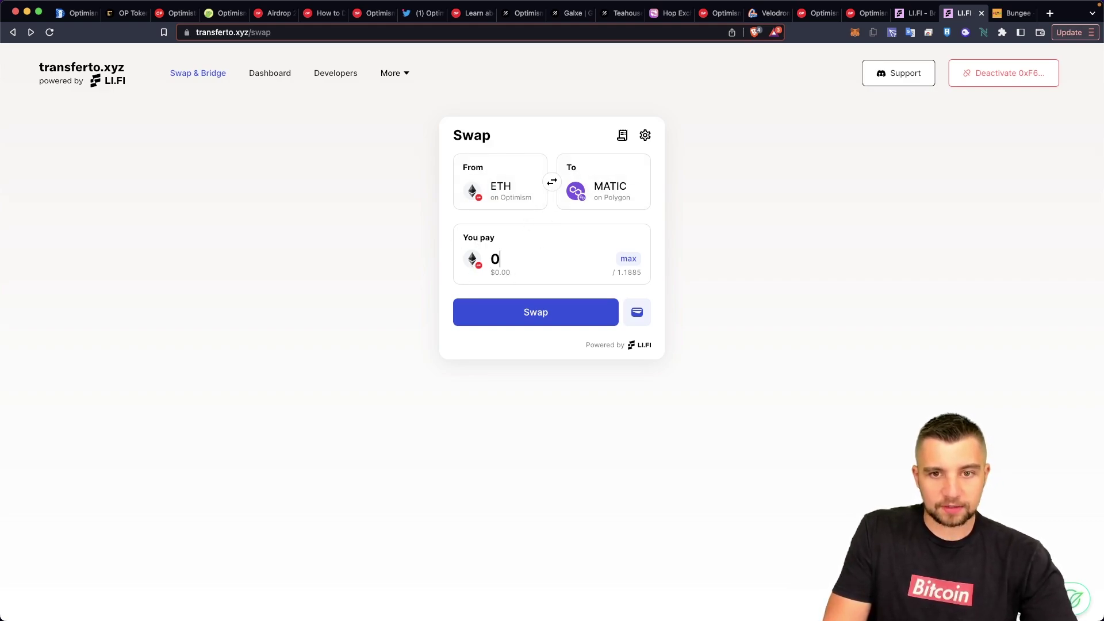
- Set the amount to pay to 0.01 ETH, and review and start the swap using the recommended Hyphen route
{"action": "type", "text": "1"}
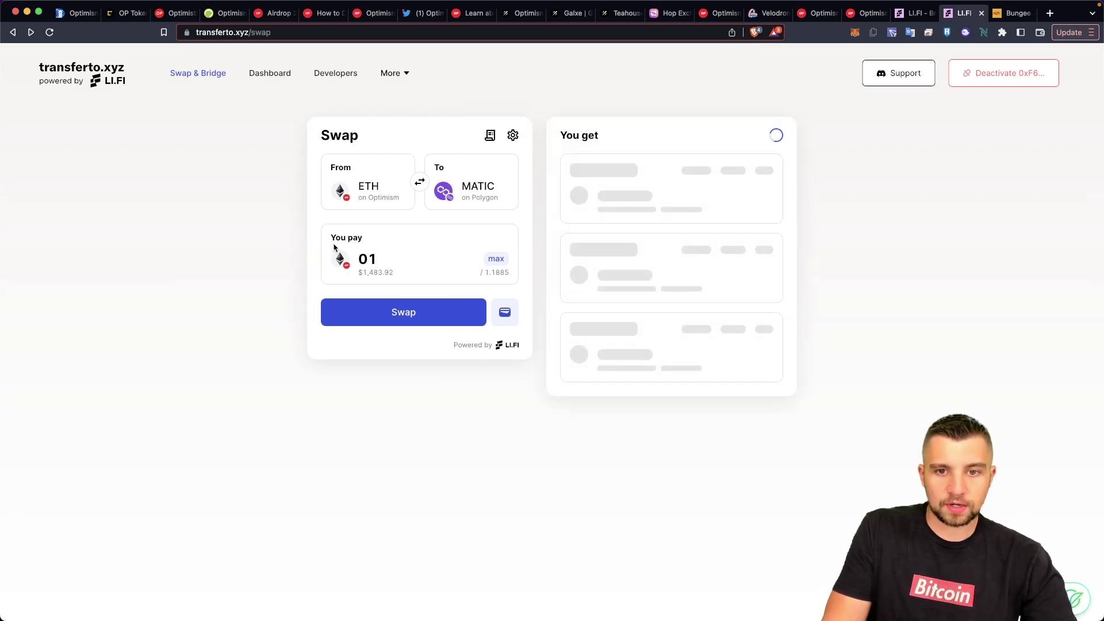
{"action": "type", "text": ".0"}
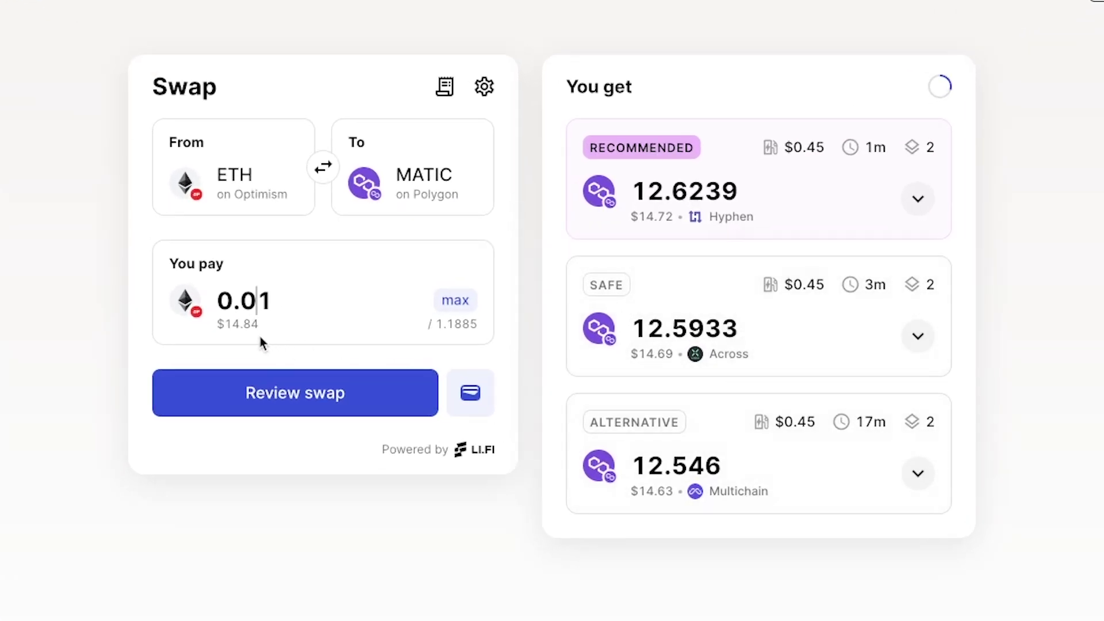
{"action": "left_click", "coordinate": [270, 414]}
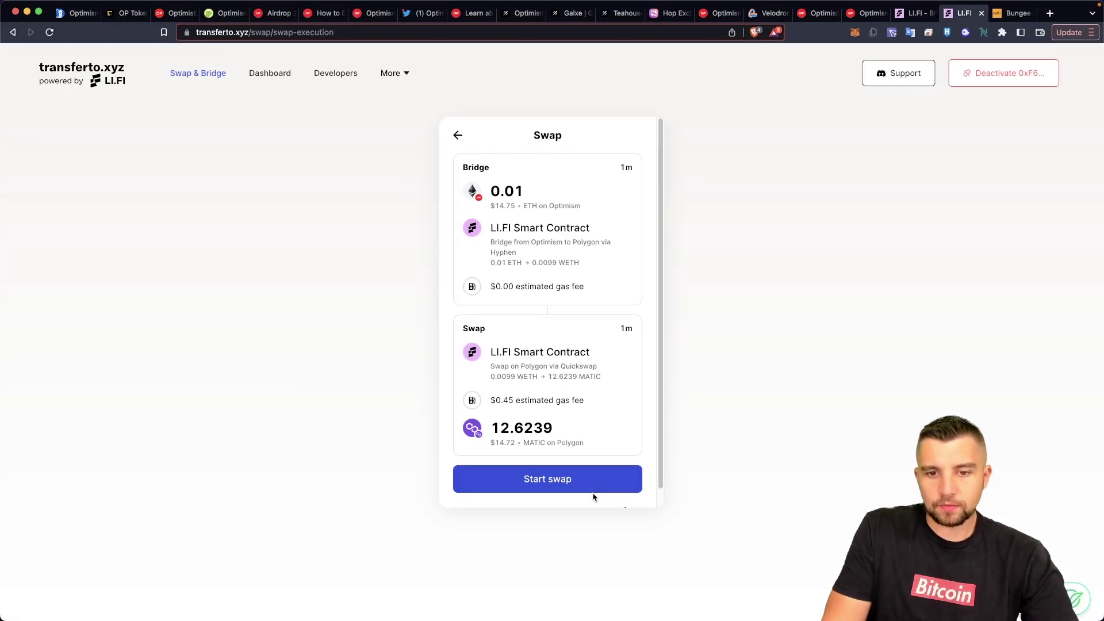
{"action": "left_click", "coordinate": [592, 491]}
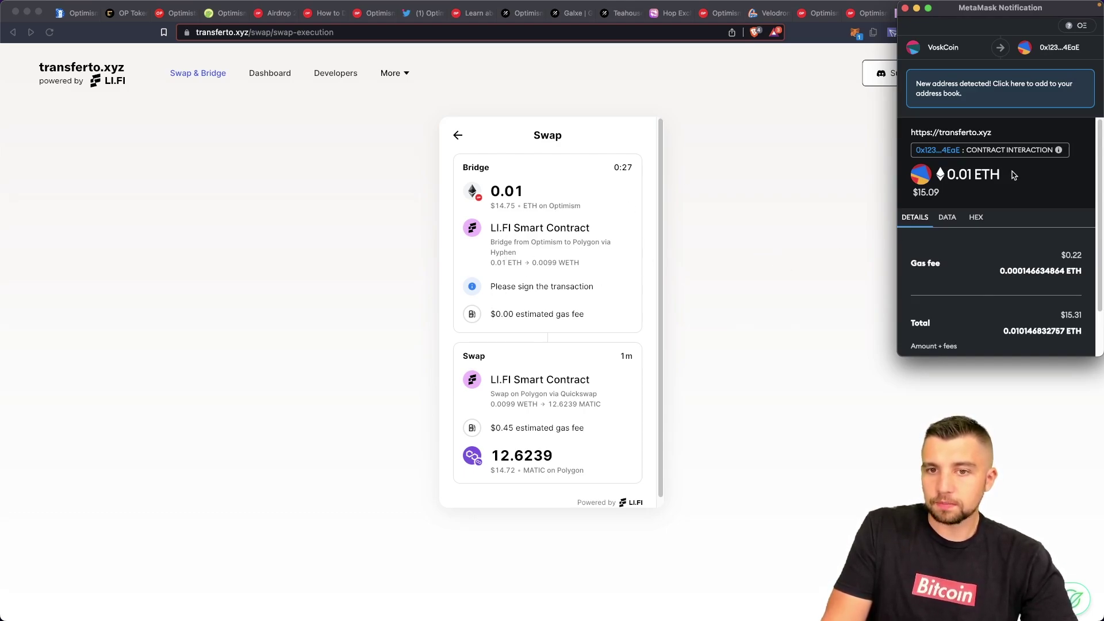
- Confirm the 0.01 ETH bridge transaction in MetaMask and allow the wallet to switch to Matic Mainnet
{"action": "scroll", "coordinate": [977, 230], "scroll_direction": "down", "scroll_amount": 2}
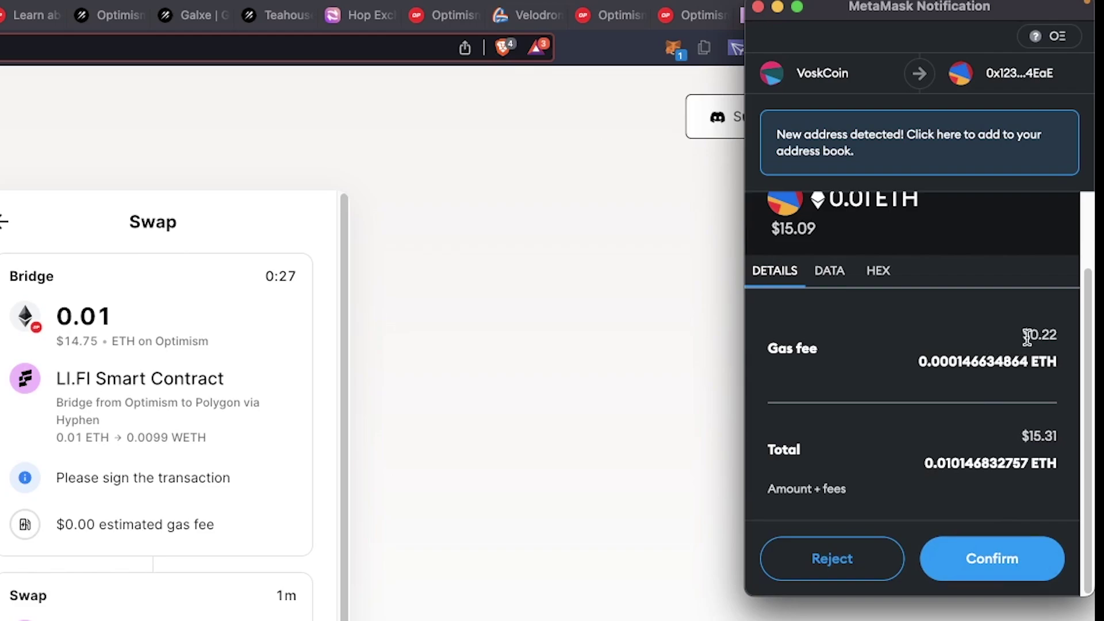
{"action": "left_click", "coordinate": [1003, 574]}
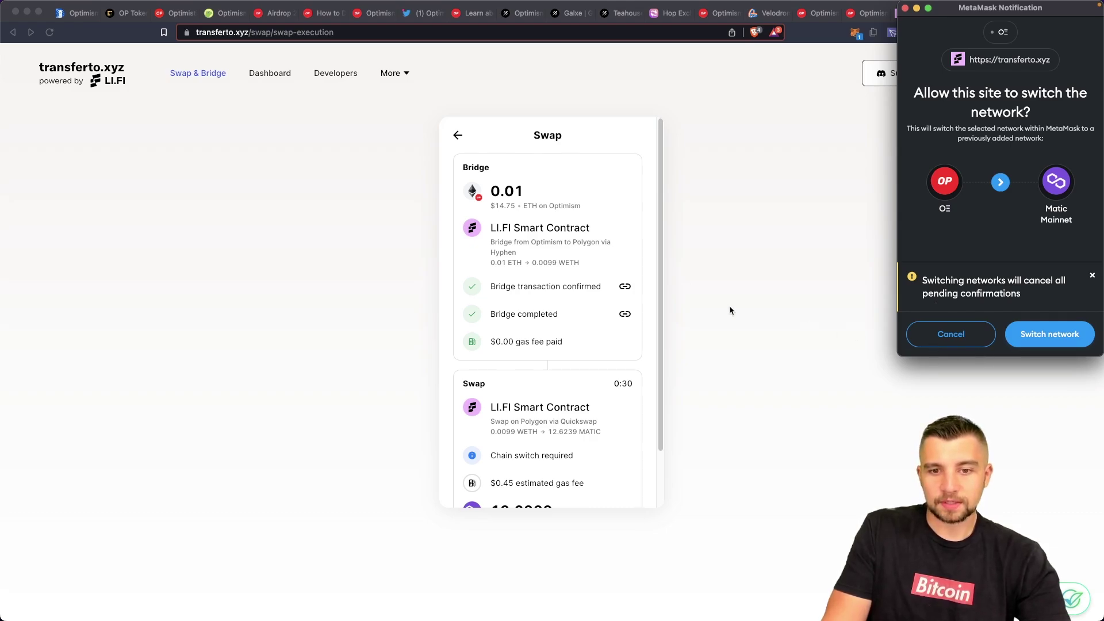
{"action": "left_click", "coordinate": [1070, 339]}
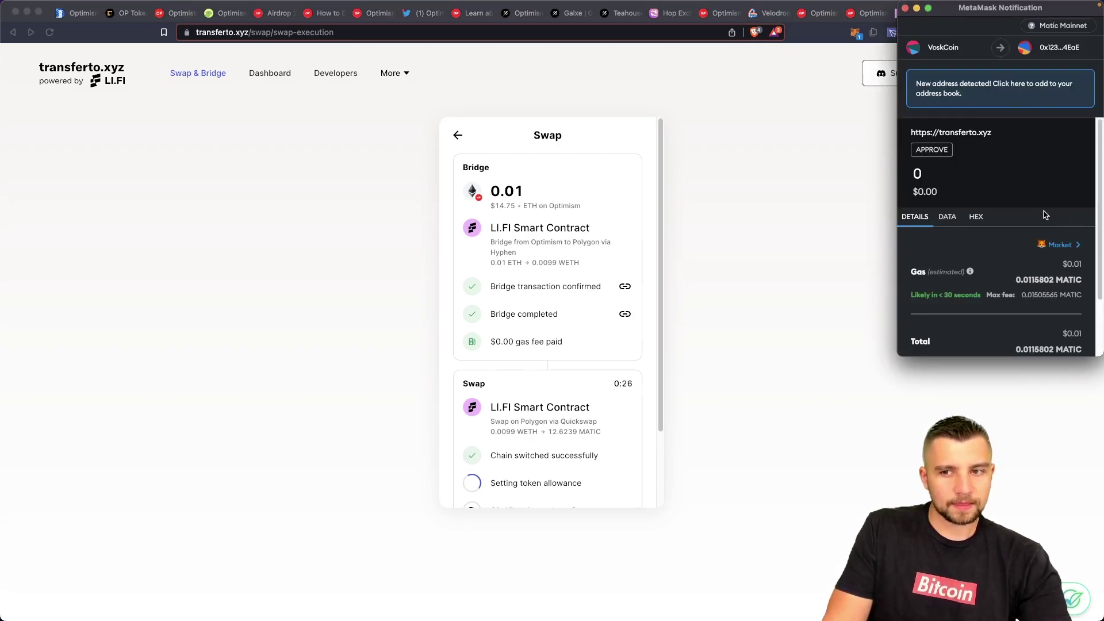
- Confirm the token allowance and the Polygon swap transaction in MetaMask, and dismiss the finished swap
{"action": "scroll", "coordinate": [1049, 276], "scroll_direction": "down", "scroll_amount": 3}
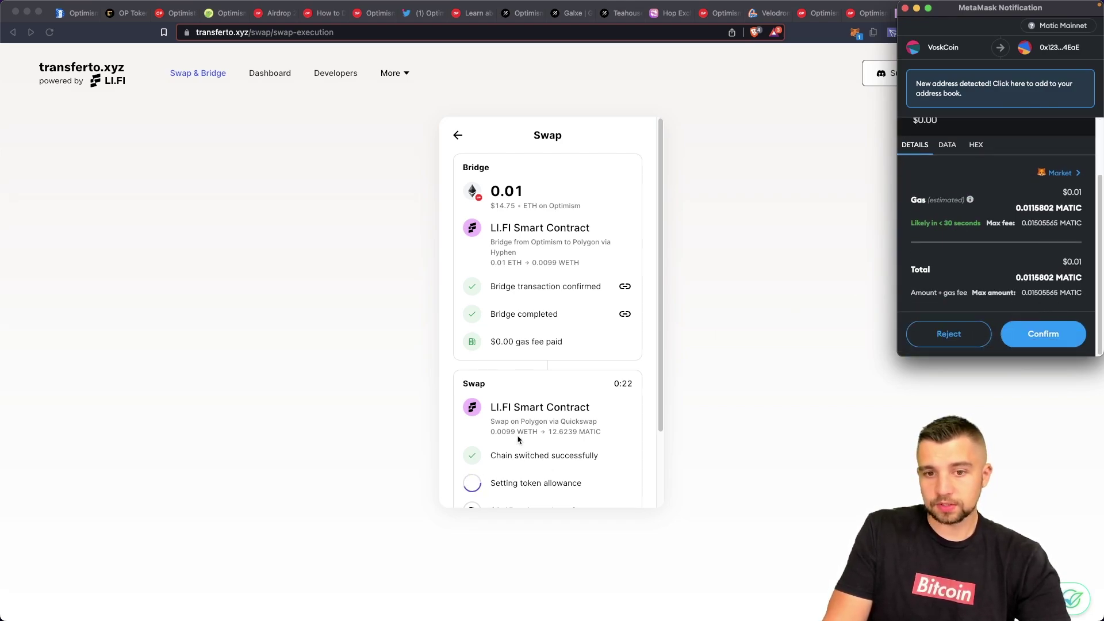
{"action": "left_click", "coordinate": [1030, 342]}
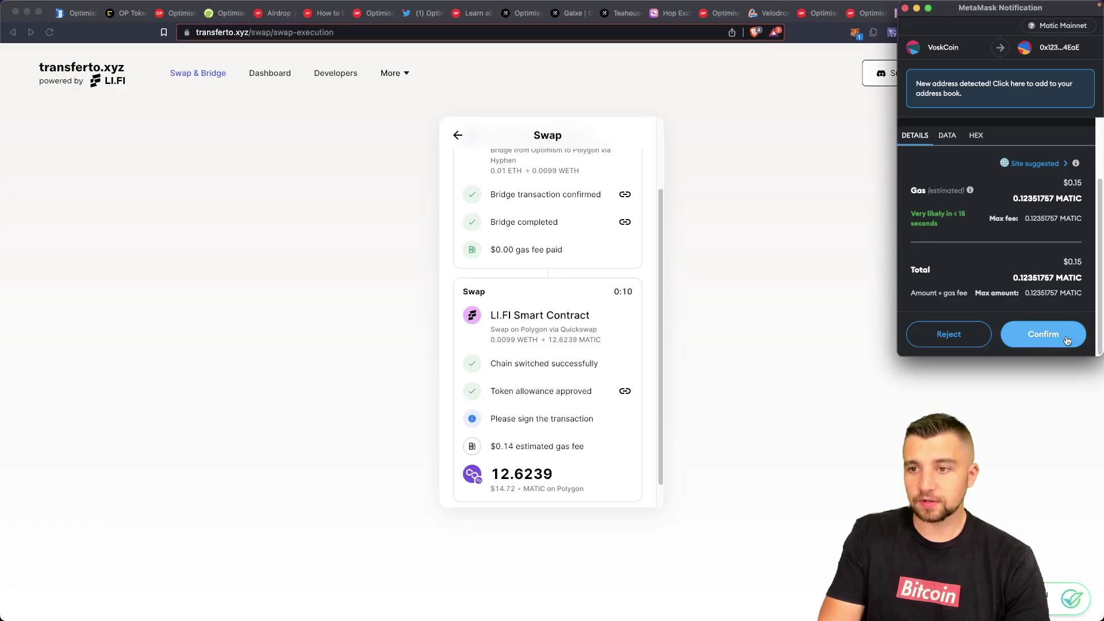
{"action": "left_click", "coordinate": [1066, 339]}
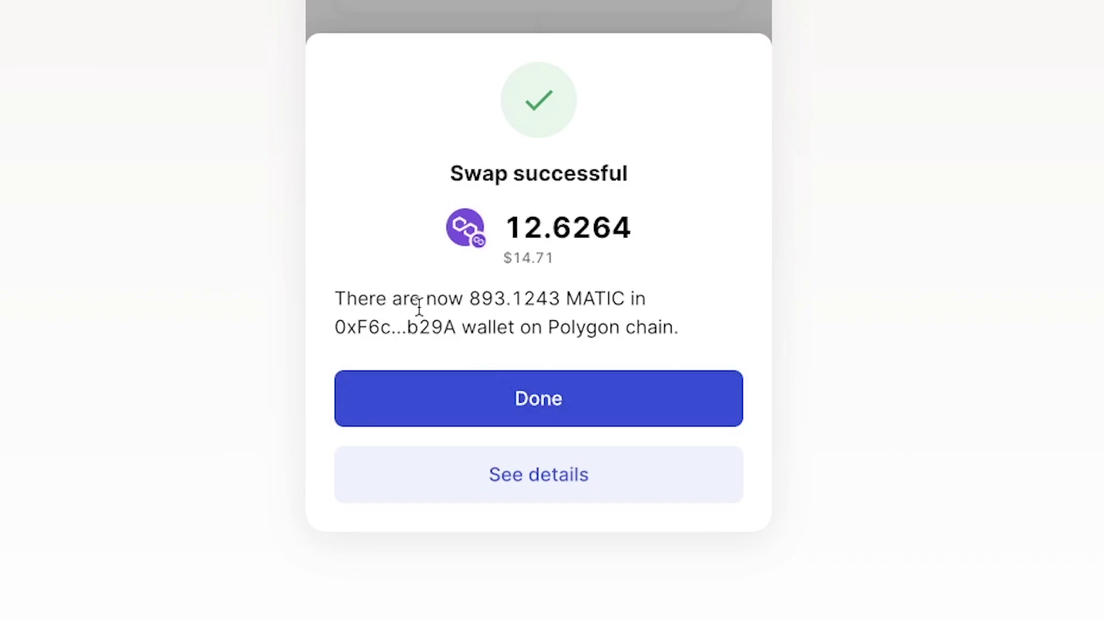
{"action": "left_click", "coordinate": [559, 383]}
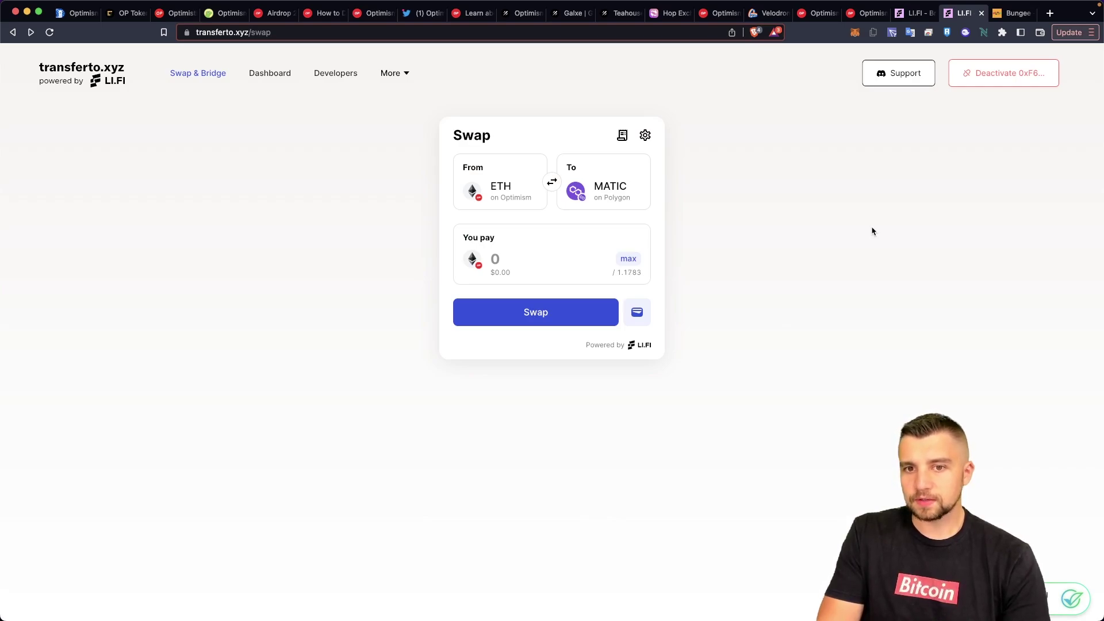
- Open the portfolio dashboard and add the connected wallet to it
{"action": "left_click", "coordinate": [273, 74]}
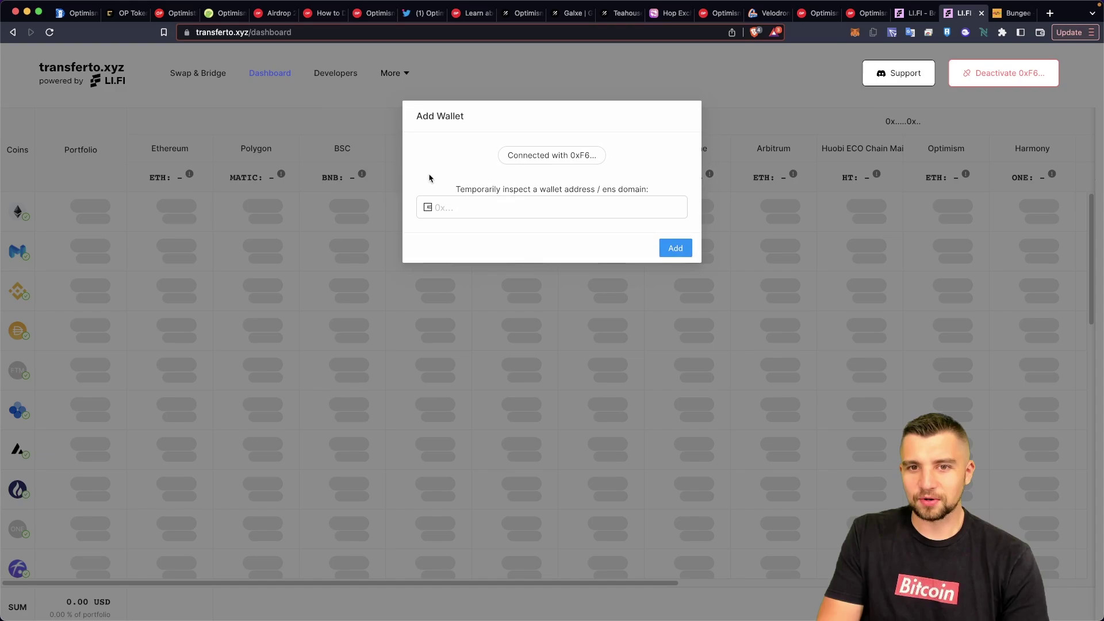
{"action": "left_click", "coordinate": [561, 206]}
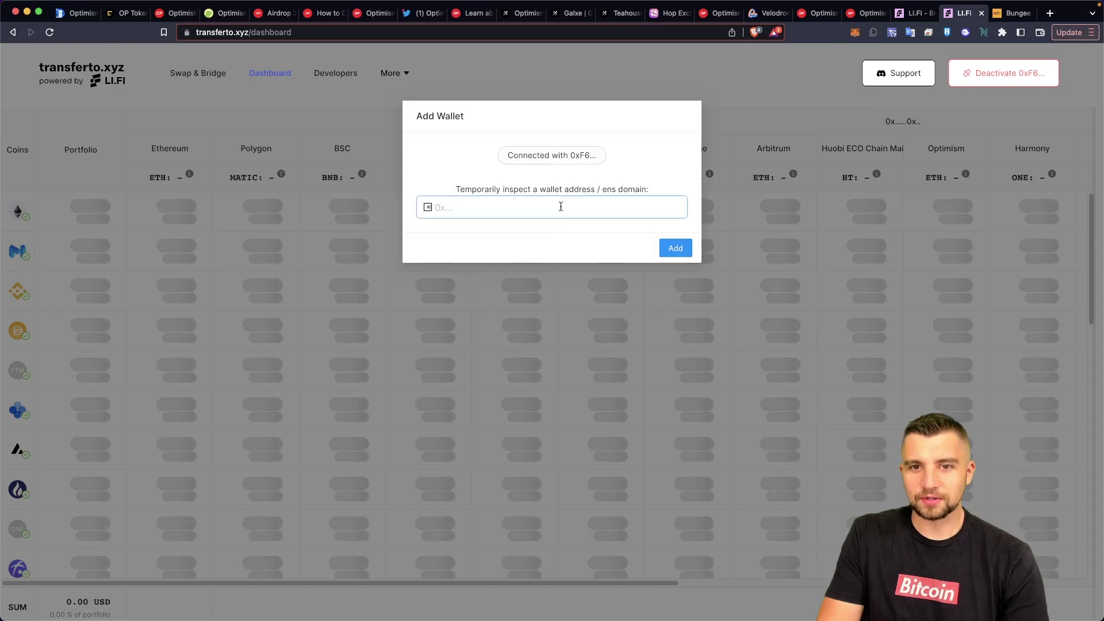
{"action": "left_click", "coordinate": [550, 161]}
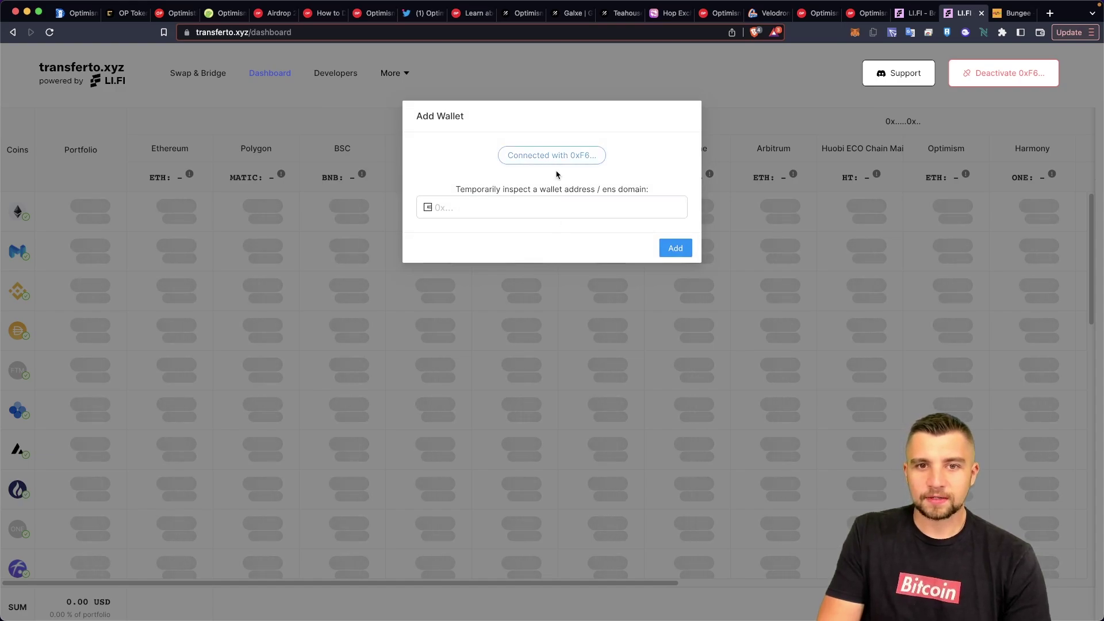
{"action": "left_click", "coordinate": [667, 249]}
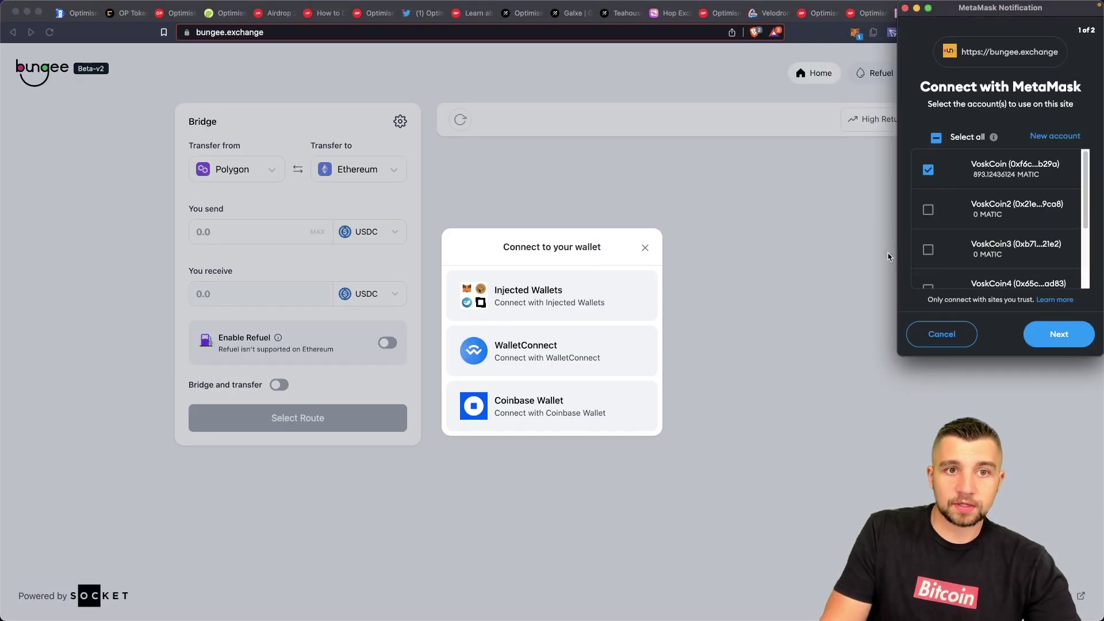
- Connect the selected MetaMask account to bungee.exchange and set up a 100 USDC transfer from Polygon to Optimism
{"action": "left_click", "coordinate": [1067, 344]}
{"action": "left_click", "coordinate": [1057, 334]}
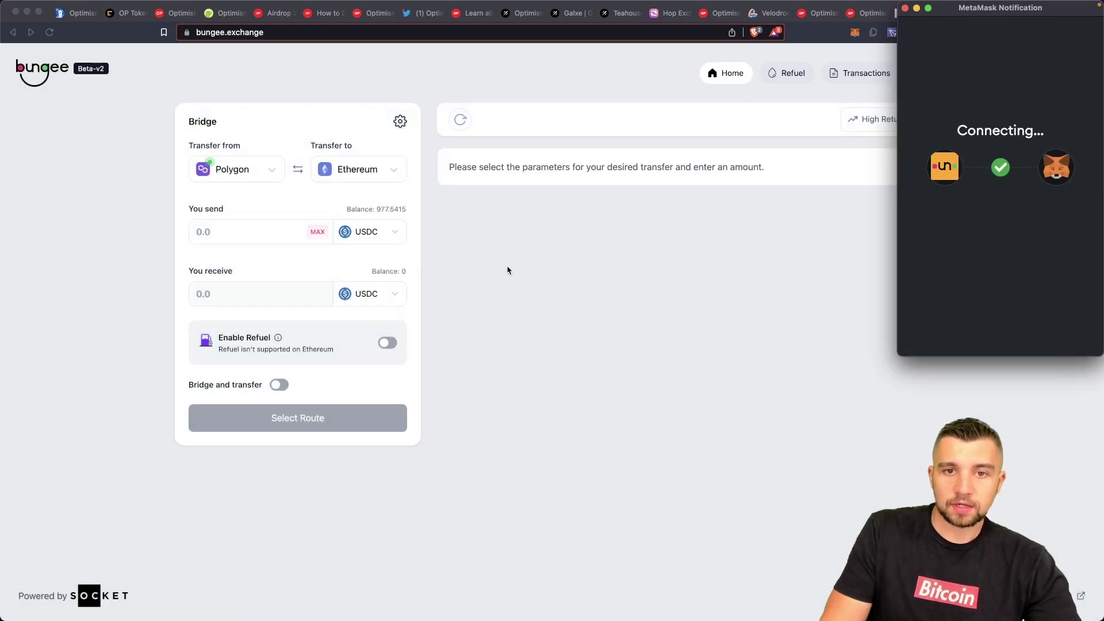
{"action": "left_click", "coordinate": [340, 167]}
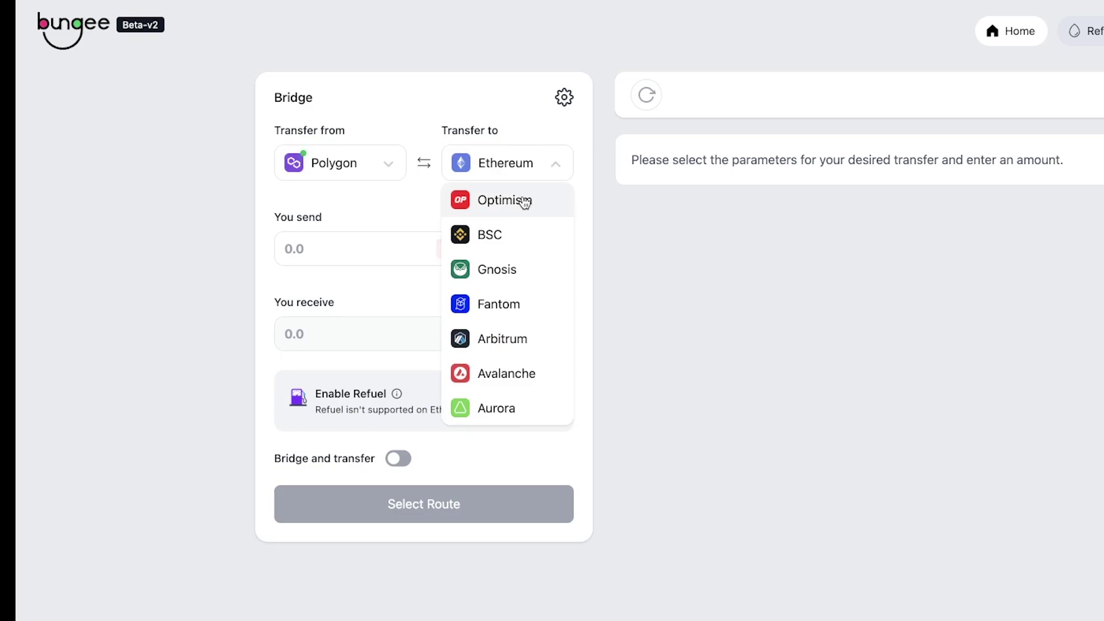
{"action": "left_click", "coordinate": [524, 201]}
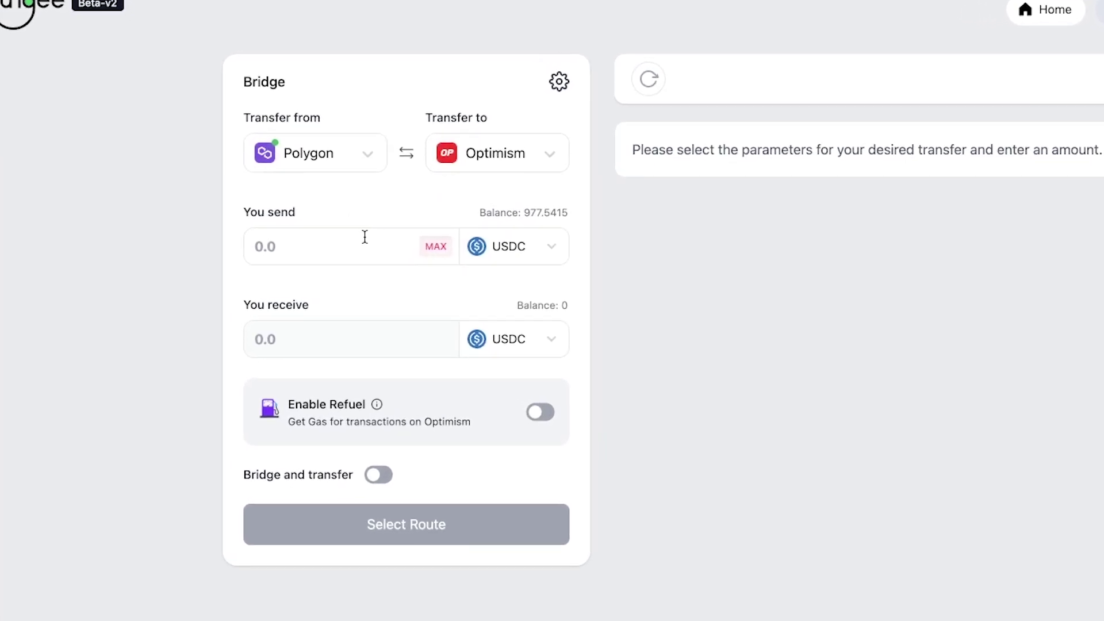
{"action": "left_click", "coordinate": [369, 241]}
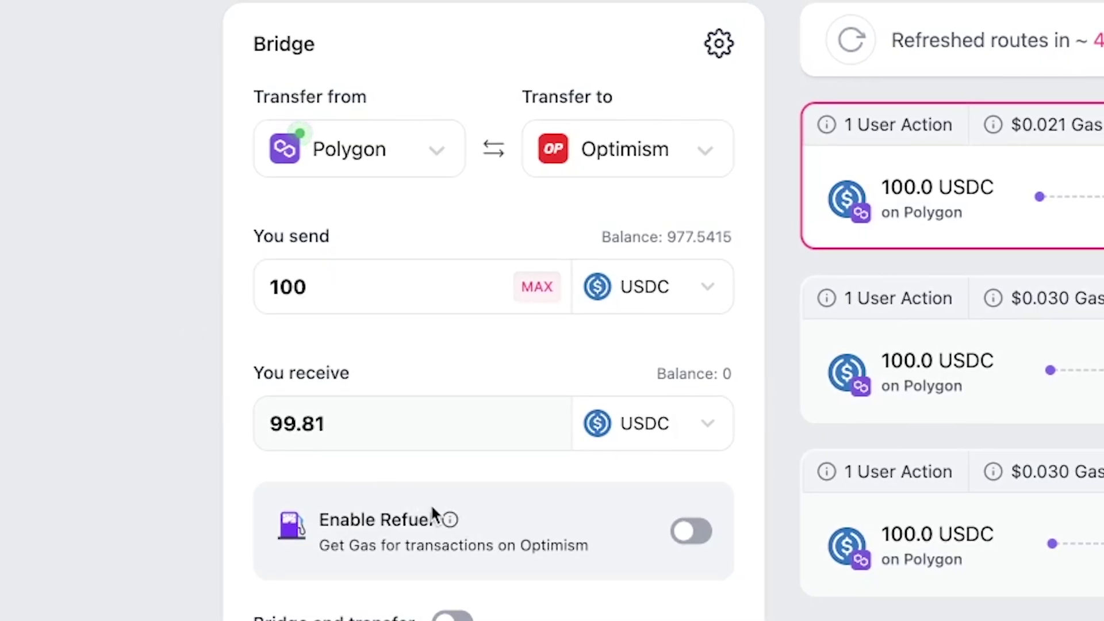
- Examine the Enable Refuel information and the Bridge and transfer option's recipient setting, leaving the option off
{"action": "mouse_move", "coordinate": [449, 520]}
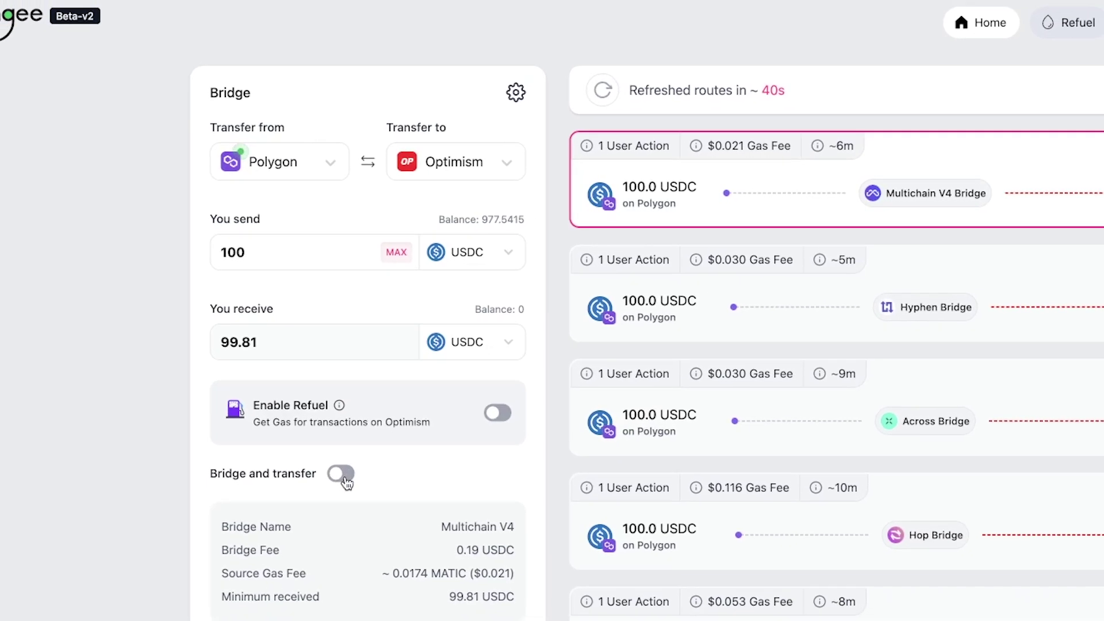
{"action": "left_click", "coordinate": [351, 487]}
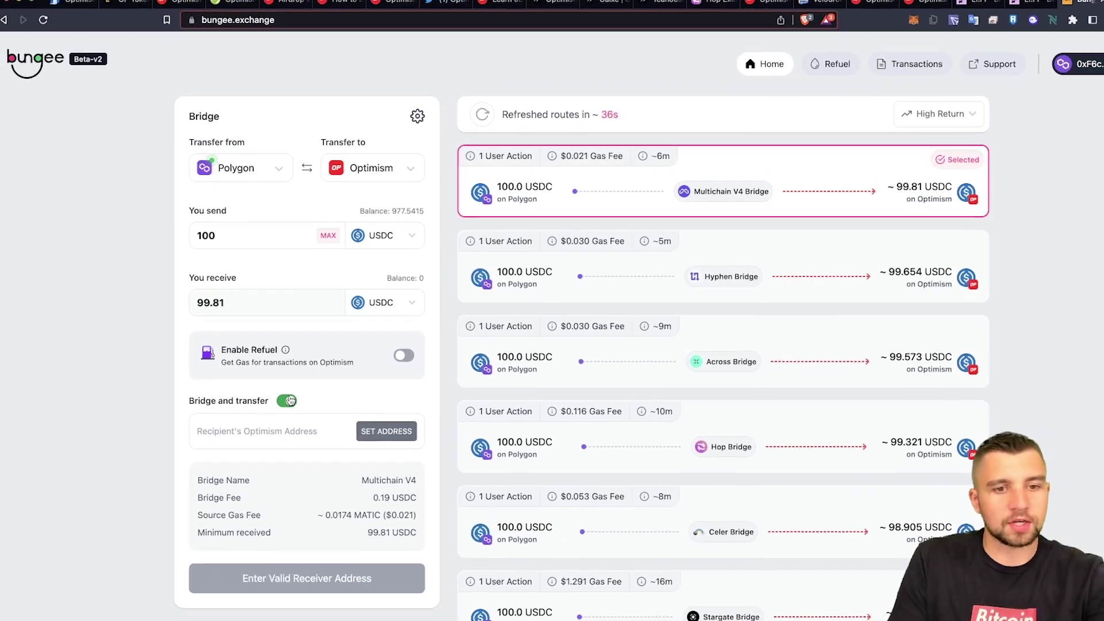
{"action": "left_click", "coordinate": [293, 407]}
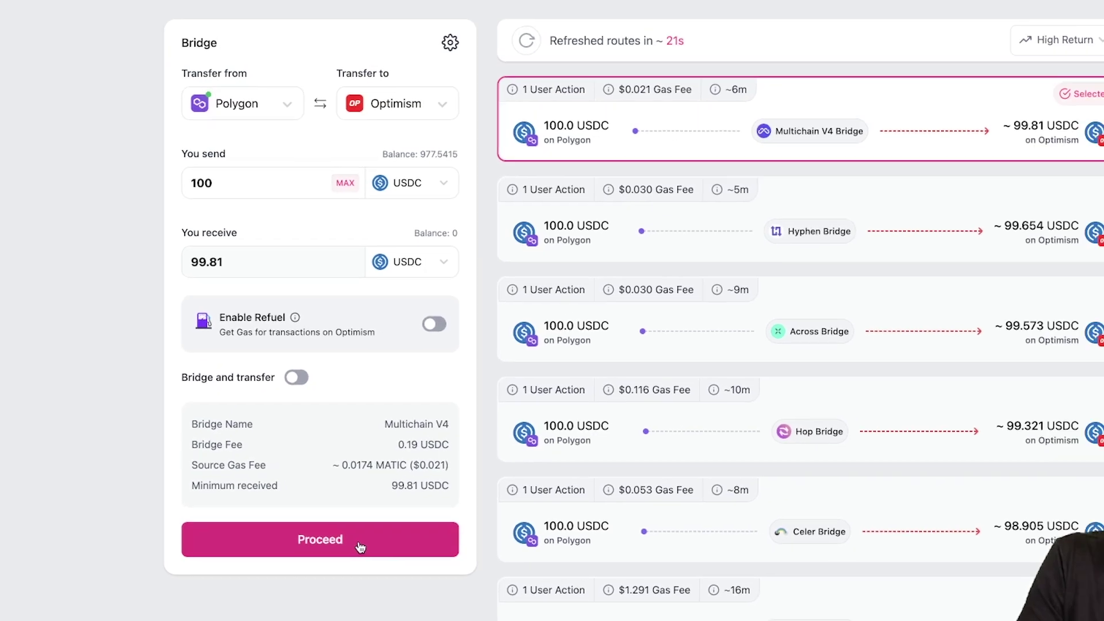
- Proceed with the selected Multichain V4 route and approve the bridge's access to USDC in MetaMask
{"action": "left_click", "coordinate": [452, 527]}
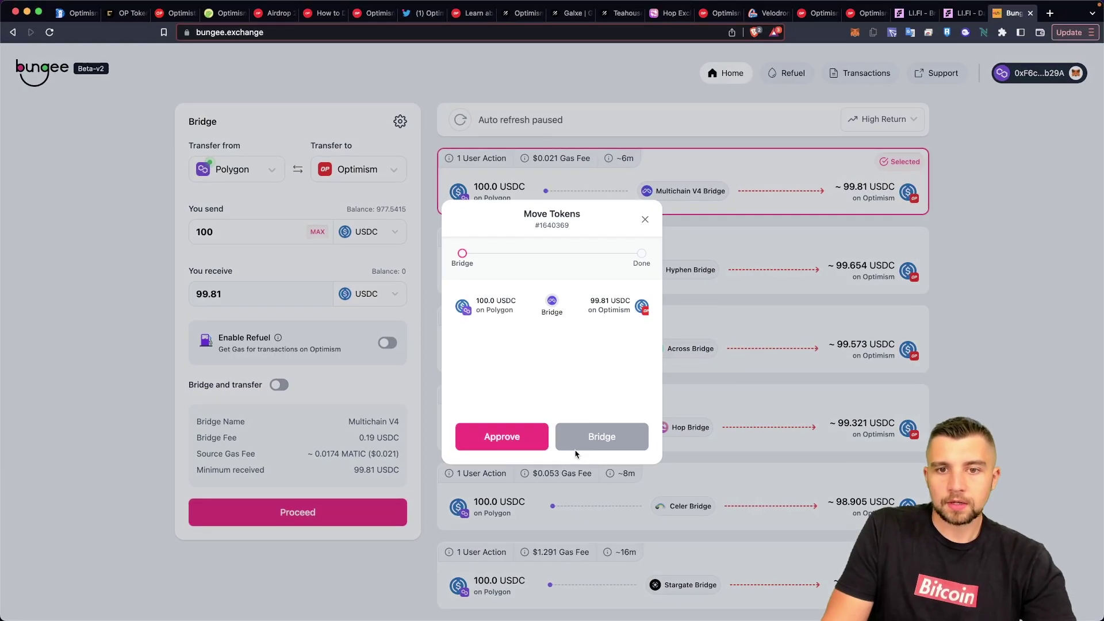
{"action": "left_click", "coordinate": [472, 440]}
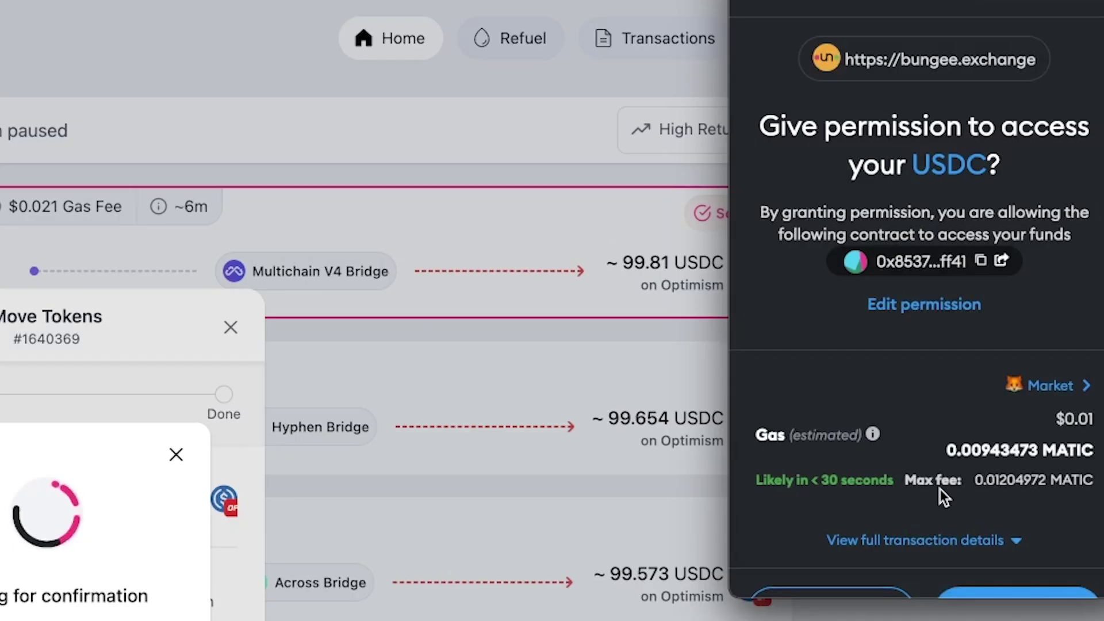
{"action": "scroll", "coordinate": [989, 311], "scroll_direction": "down", "scroll_amount": 2}
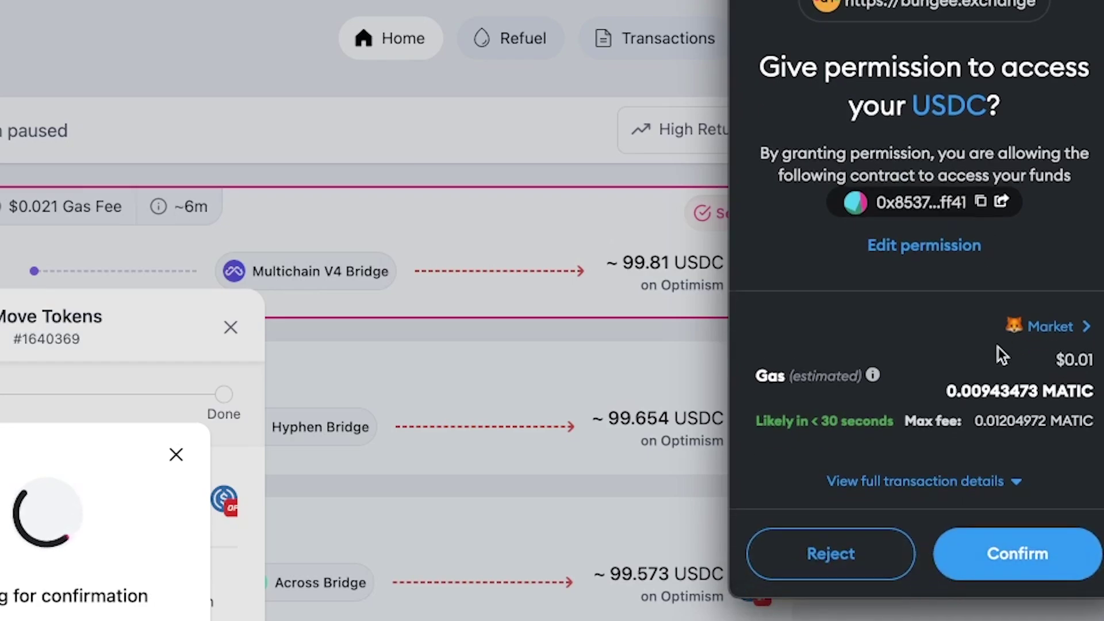
{"action": "left_click", "coordinate": [1040, 553]}
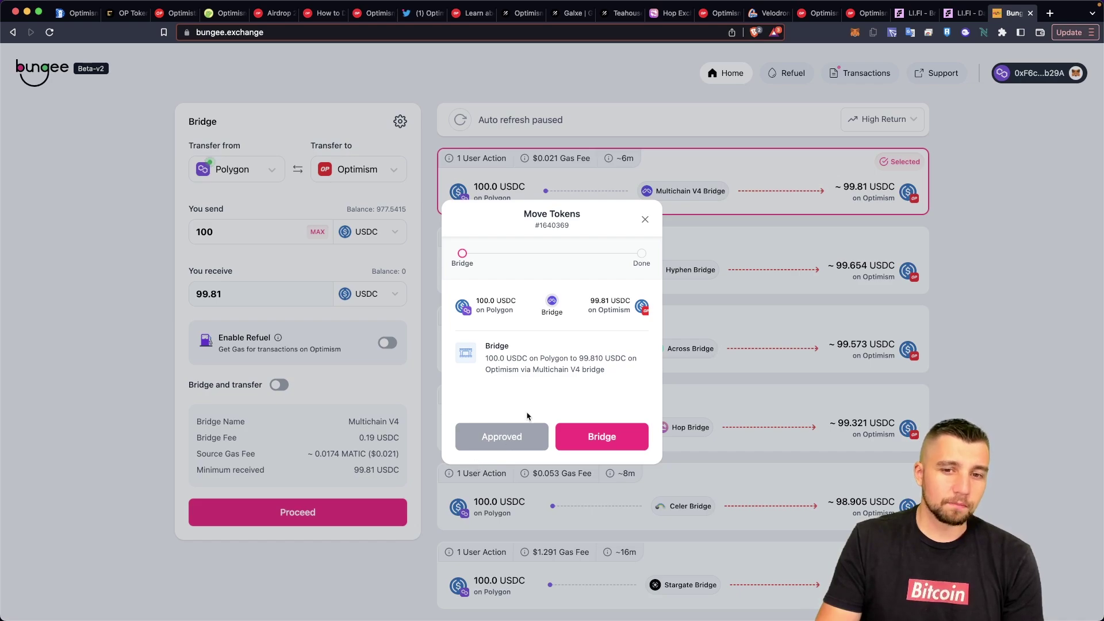
- Start bridging the 100 USDC to Optimism and review the transaction request in MetaMask
{"action": "left_click", "coordinate": [613, 446]}
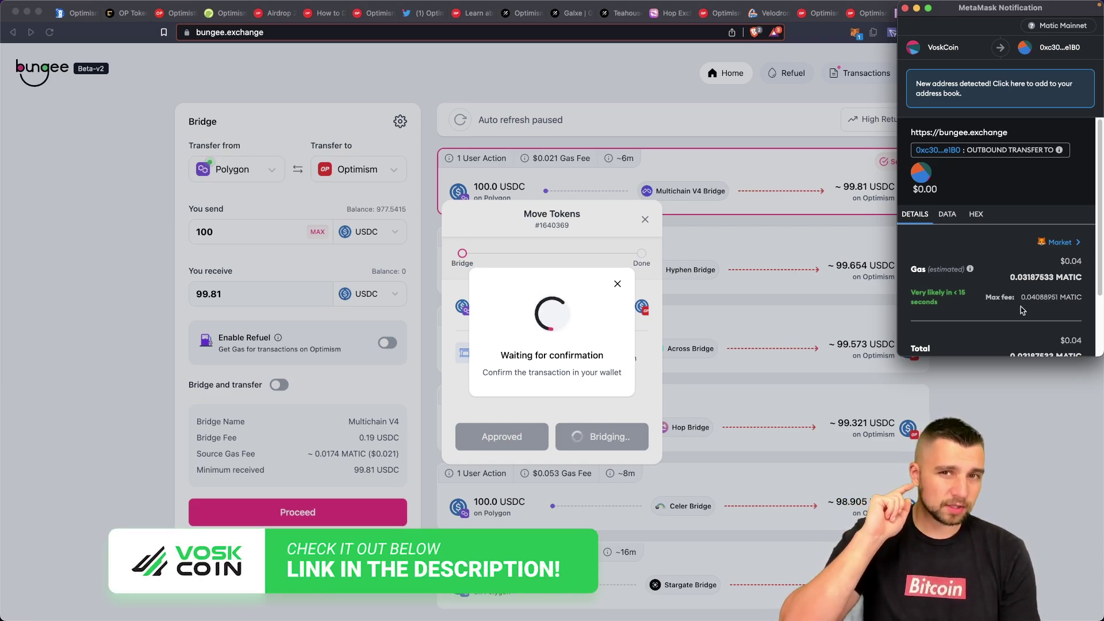
{"action": "scroll", "coordinate": [988, 235], "scroll_direction": "down", "scroll_amount": 3}
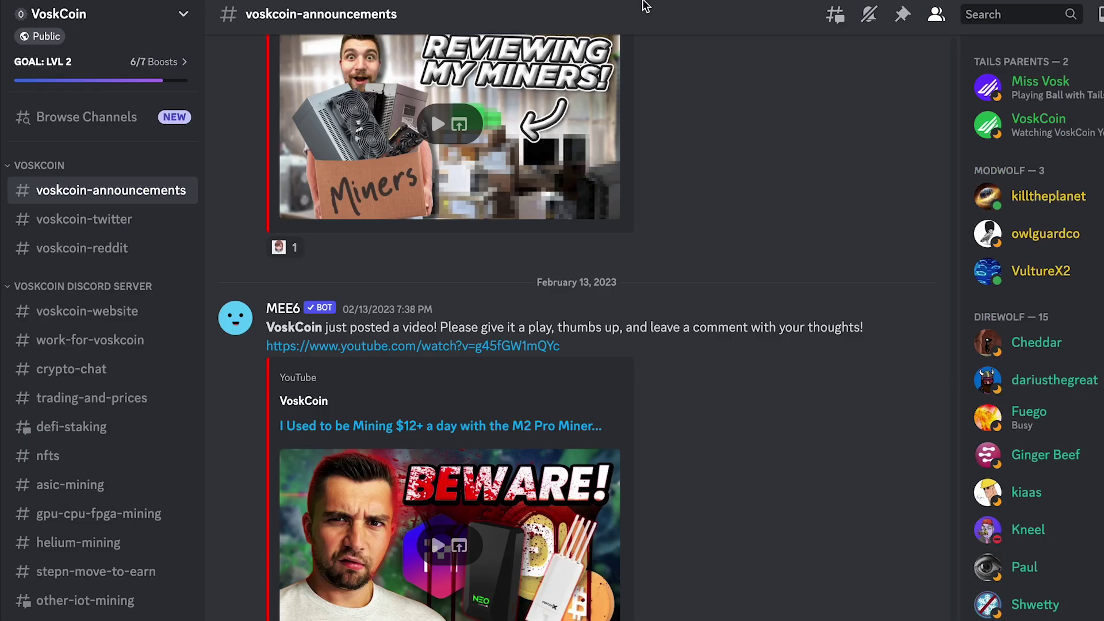
{"action": "left_click", "coordinate": [113, 432]}
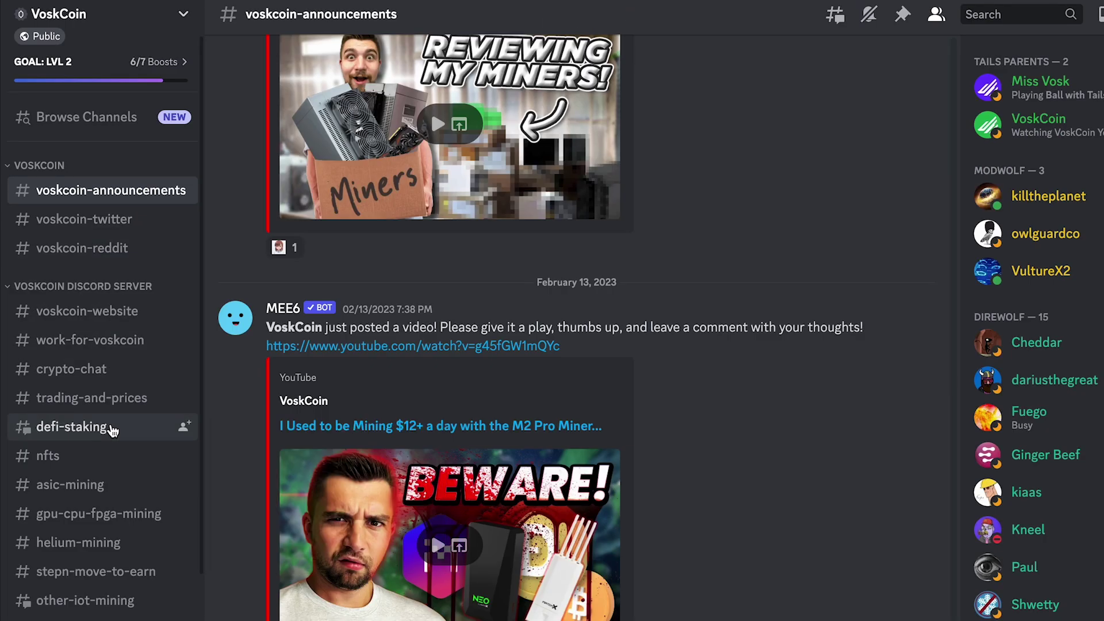